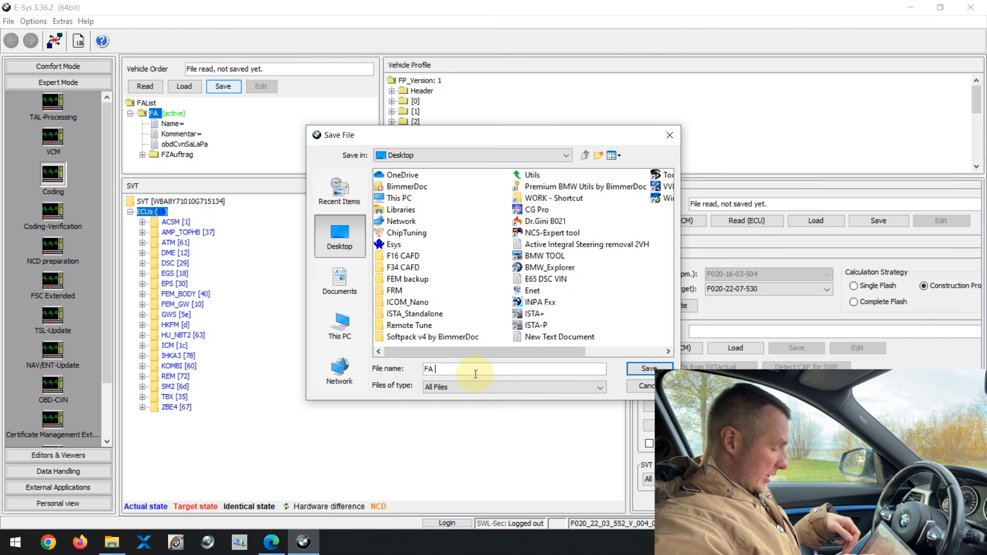
Step: Save the vehicle order as 'FA F34.xml' on the Desktop and open it for editing
{"action": "type", "text": "F34"}
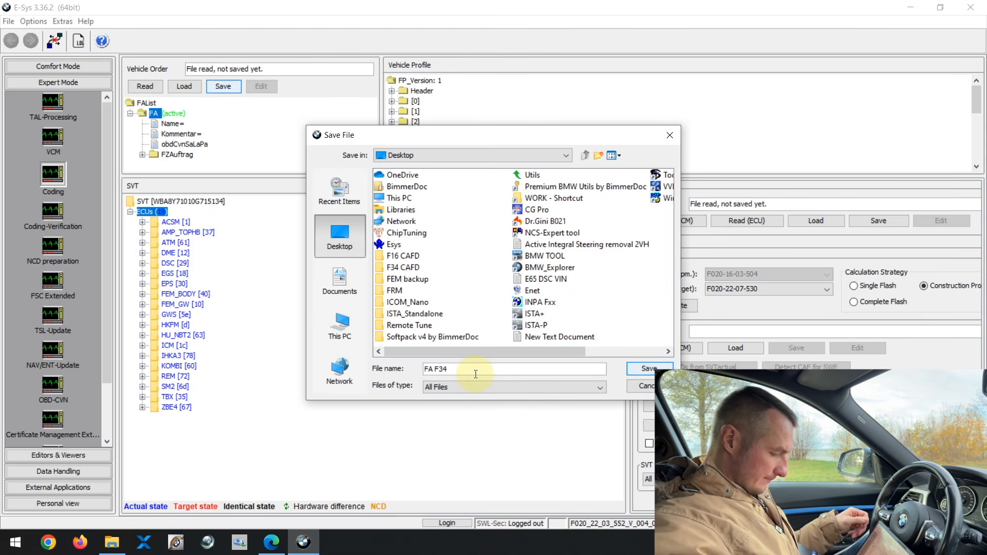
{"action": "key", "text": "Return"}
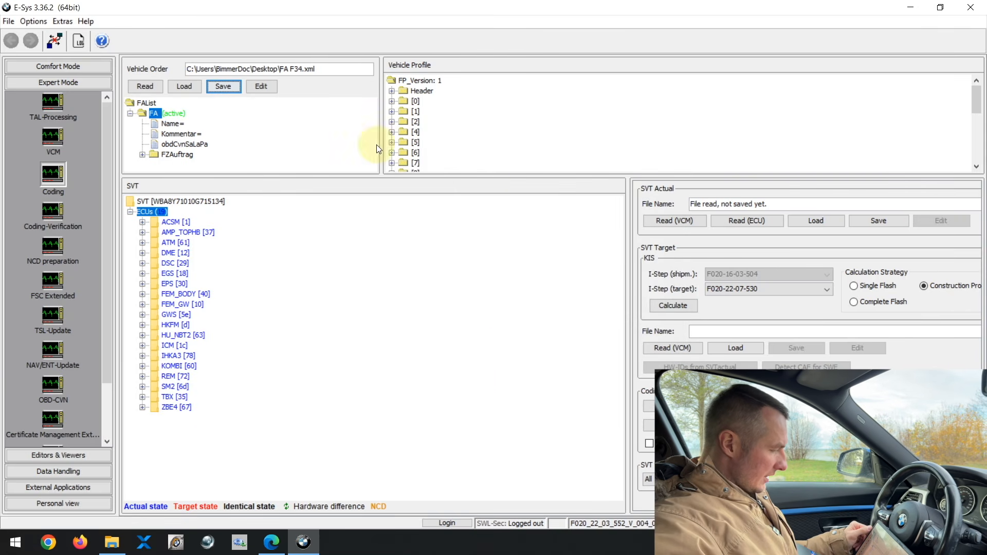
{"action": "left_click", "coordinate": [262, 89]}
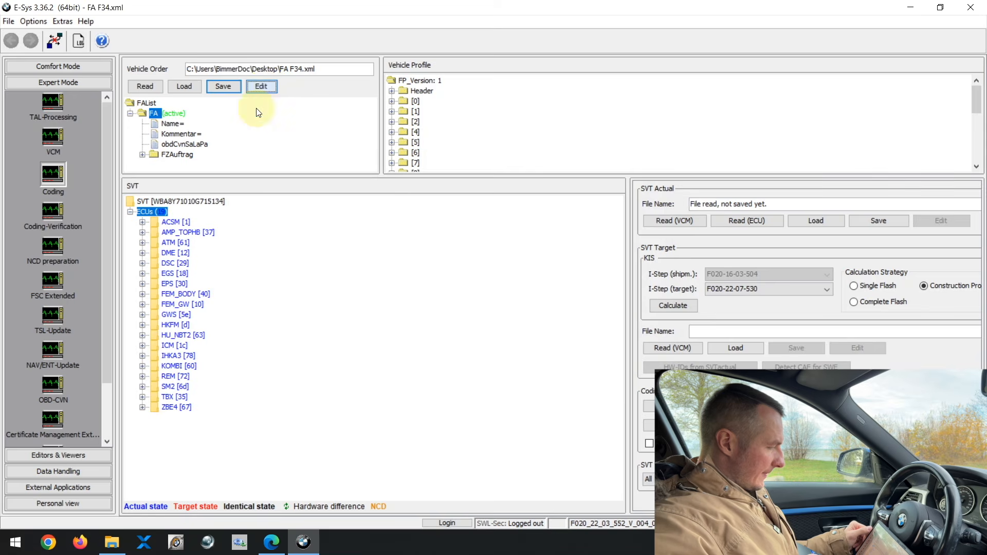
Step: Expand FA, FZAuftrag and Type to reveal the SALAPA-Element option codes
{"action": "left_click", "coordinate": [130, 95]}
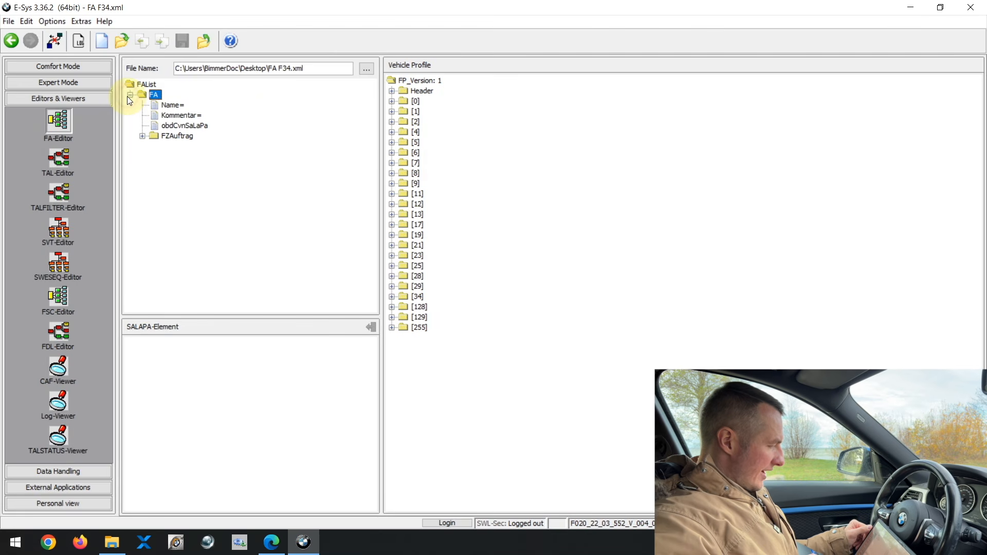
{"action": "left_click", "coordinate": [142, 136]}
{"action": "left_click", "coordinate": [154, 156]}
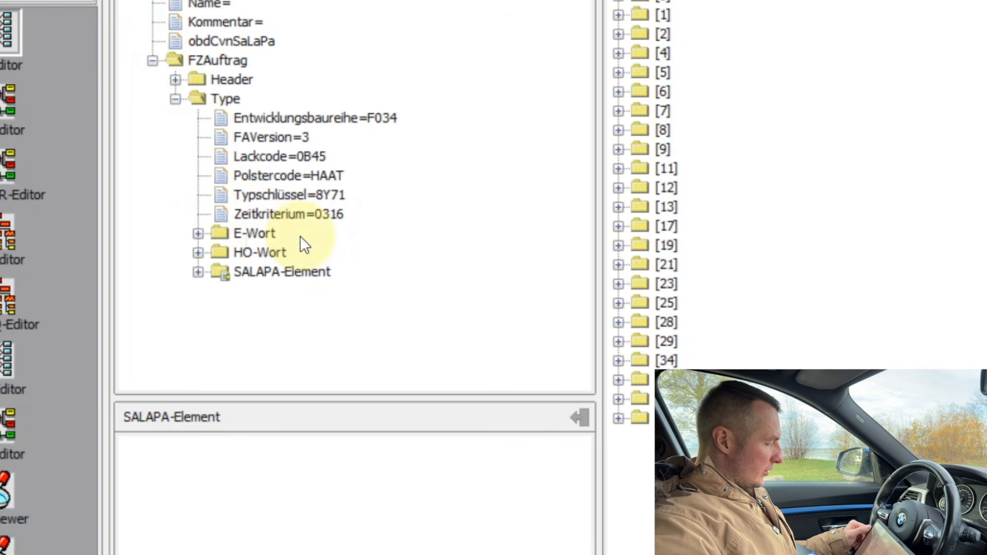
{"action": "left_click", "coordinate": [261, 270]}
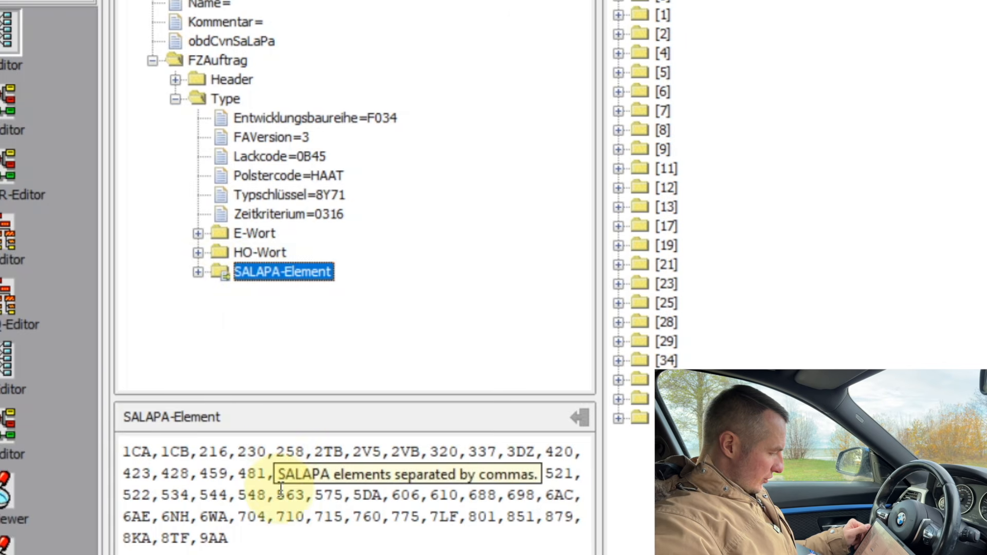
Step: Pick out option codes 2TB, 522 and 606 in the SALAPA-Element list
{"action": "left_click_drag", "start_coordinate": [218, 473], "coordinate": [302, 541]}
{"action": "left_click", "coordinate": [290, 540]}
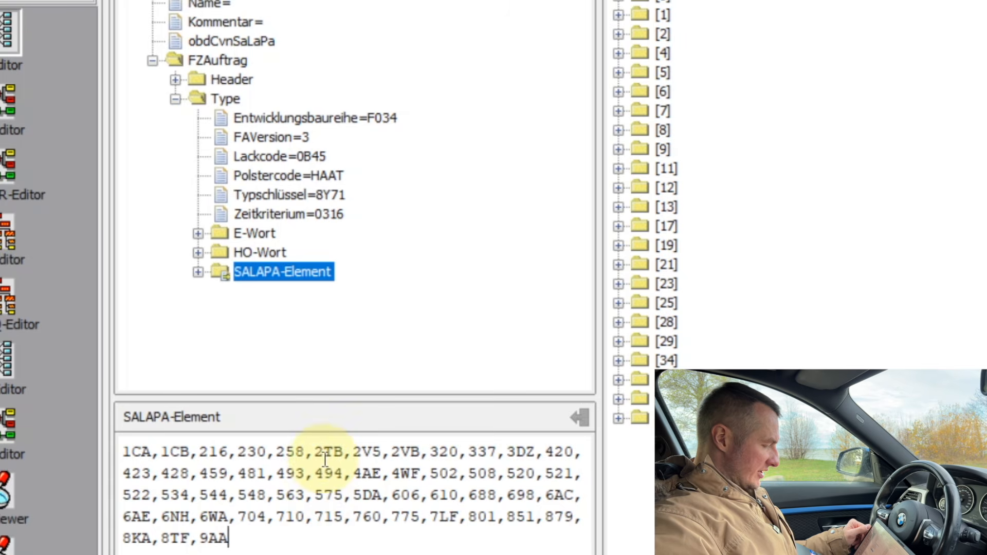
{"action": "left_click_drag", "start_coordinate": [315, 451], "coordinate": [344, 451]}
{"action": "left_click", "coordinate": [349, 453]}
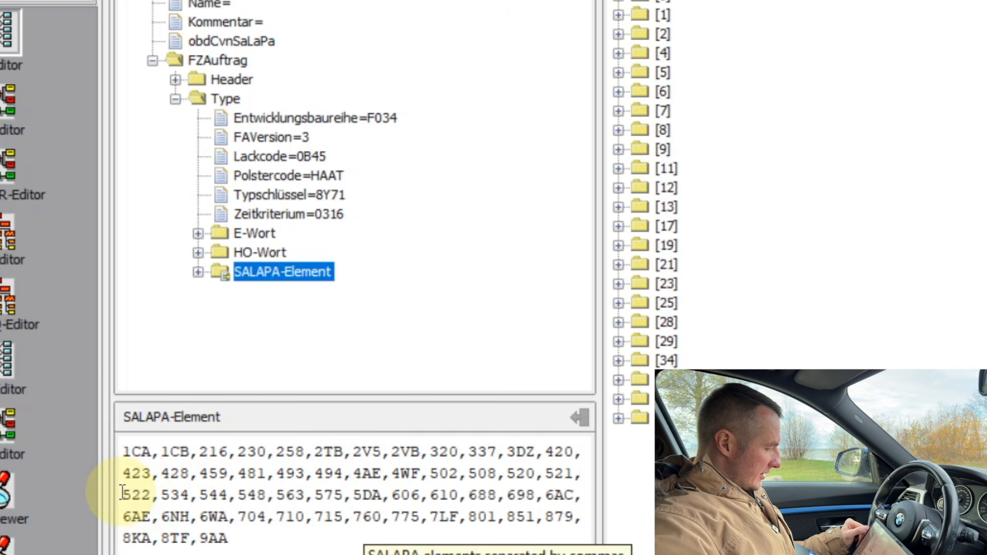
{"action": "left_click_drag", "start_coordinate": [122, 494], "coordinate": [154, 497]}
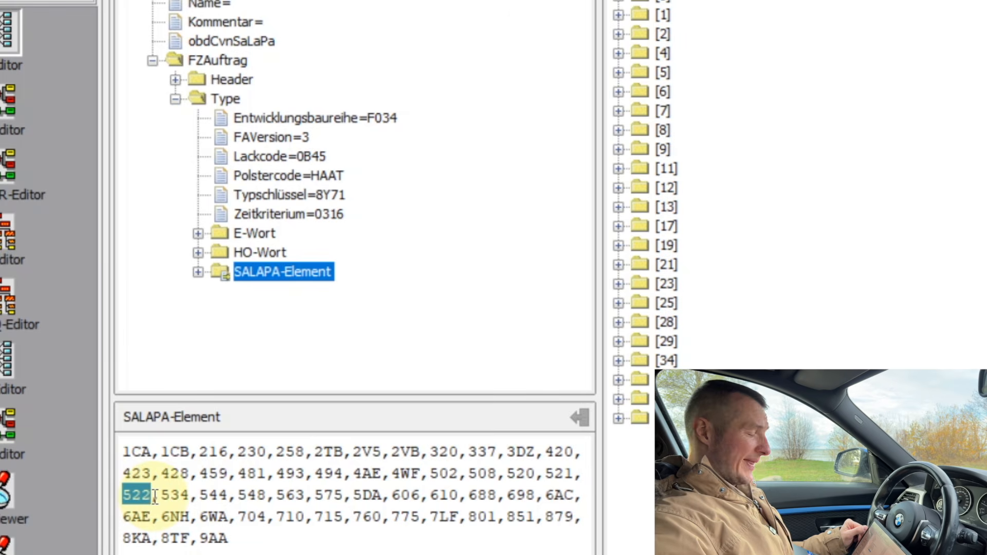
{"action": "left_click", "coordinate": [220, 535]}
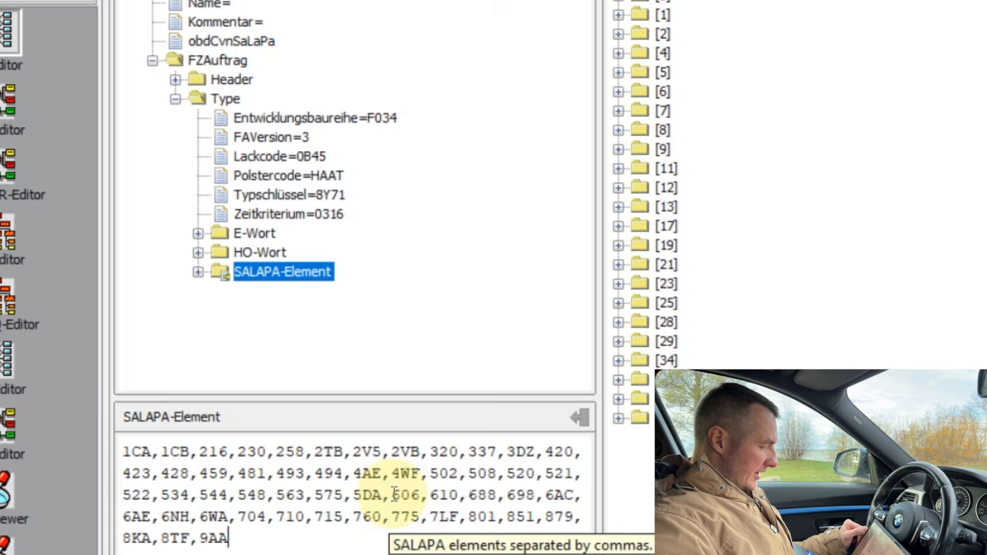
{"action": "left_click_drag", "start_coordinate": [392, 495], "coordinate": [426, 499]}
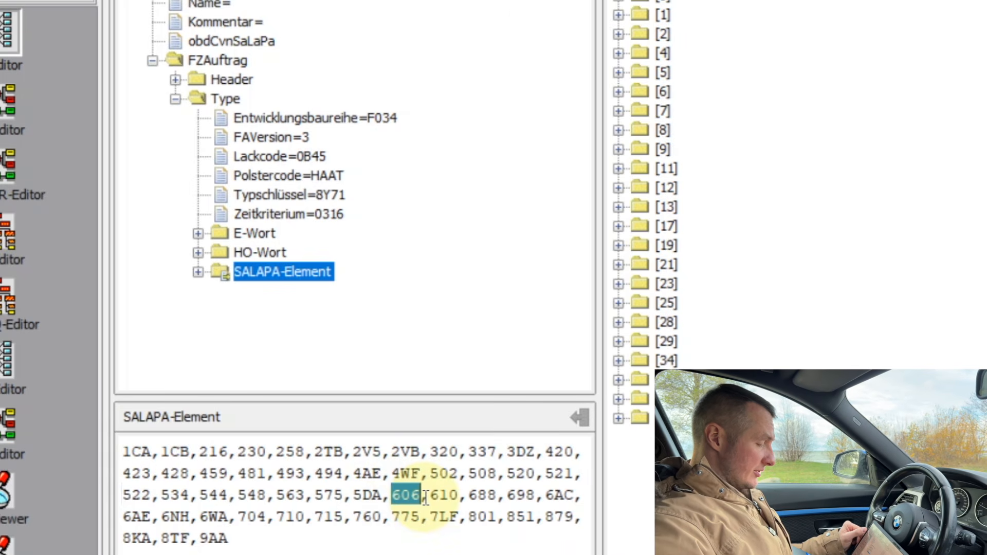
{"action": "left_click", "coordinate": [425, 498]}
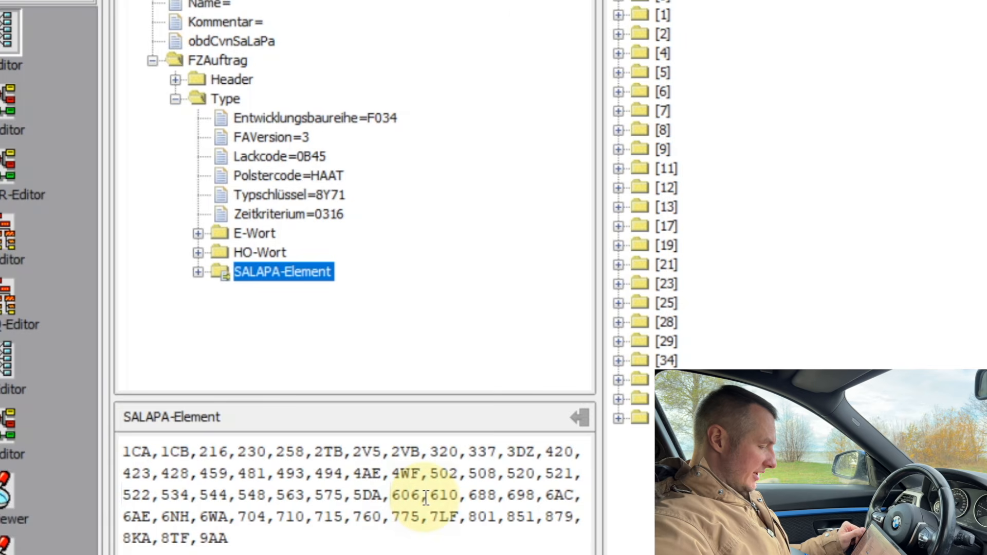
Step: Mark codes 606 and 493–563, then check Zeitkriterium=0316 and Typschlüssel=8Y71
{"action": "left_click_drag", "start_coordinate": [424, 496], "coordinate": [390, 496]}
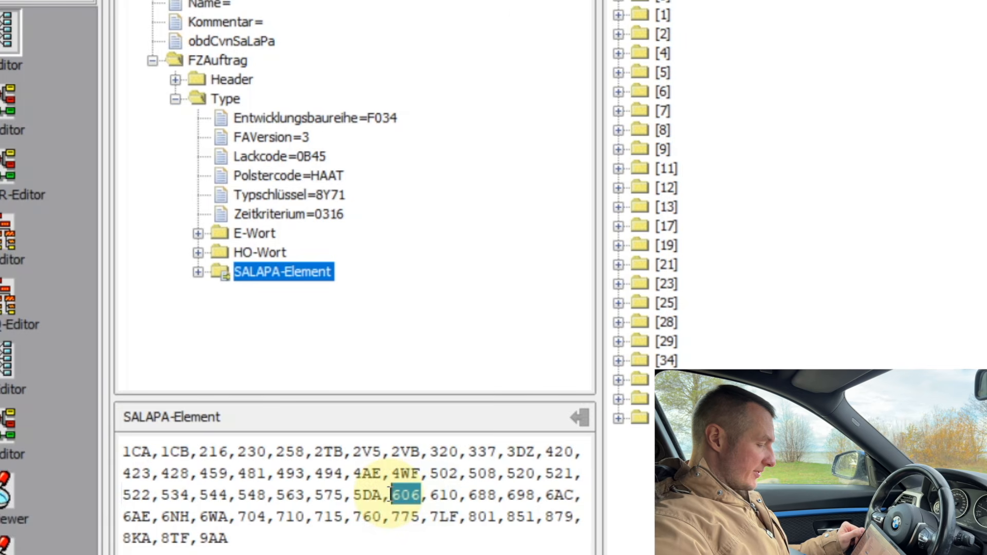
{"action": "left_click", "coordinate": [402, 544]}
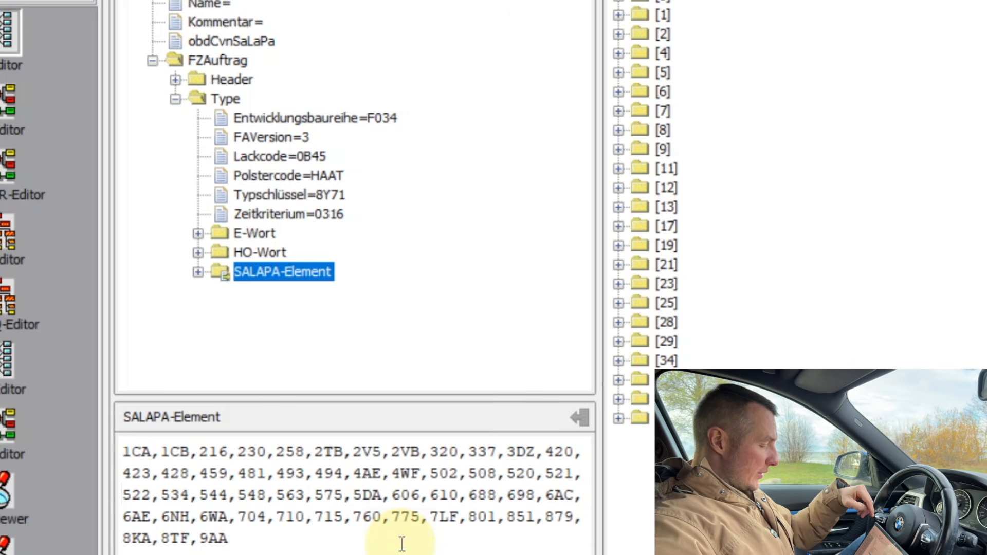
{"action": "left_click_drag", "start_coordinate": [389, 495], "coordinate": [421, 489]}
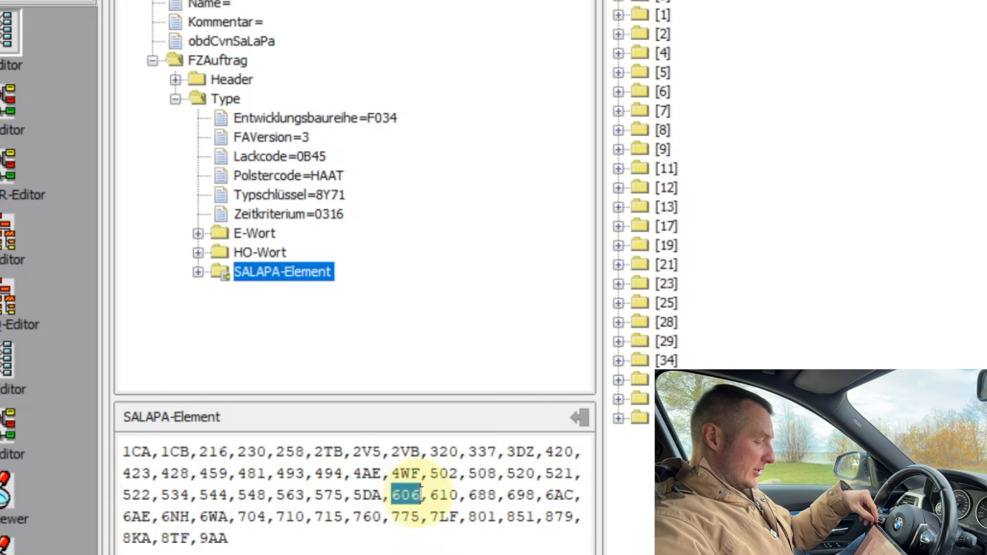
{"action": "left_click", "coordinate": [420, 525]}
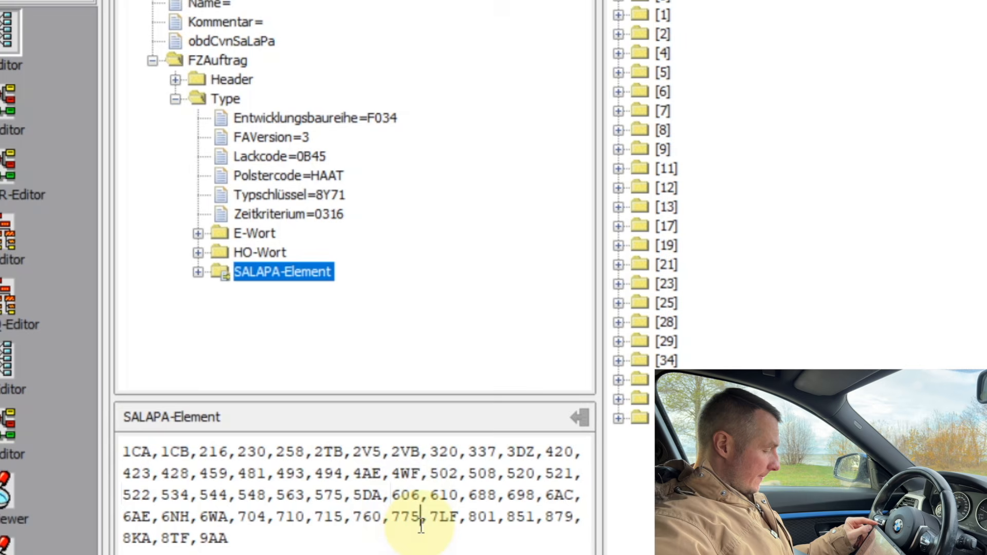
{"action": "left_click", "coordinate": [394, 550]}
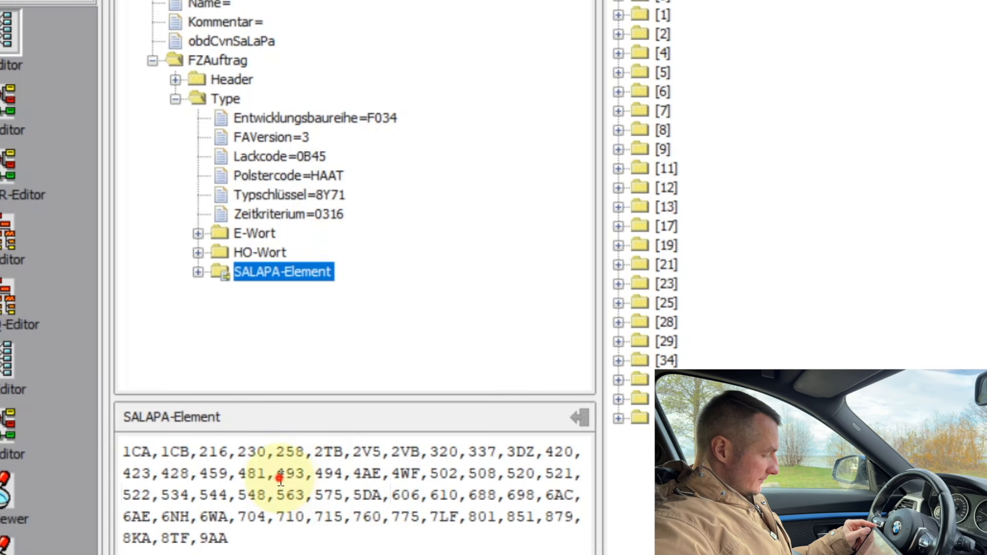
{"action": "left_click_drag", "start_coordinate": [276, 473], "coordinate": [315, 496]}
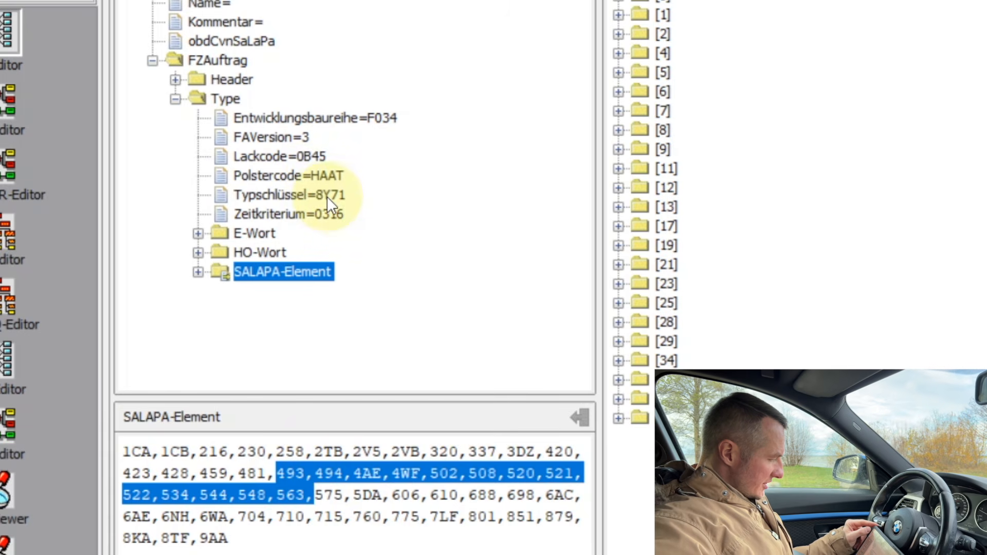
{"action": "left_click", "coordinate": [331, 217]}
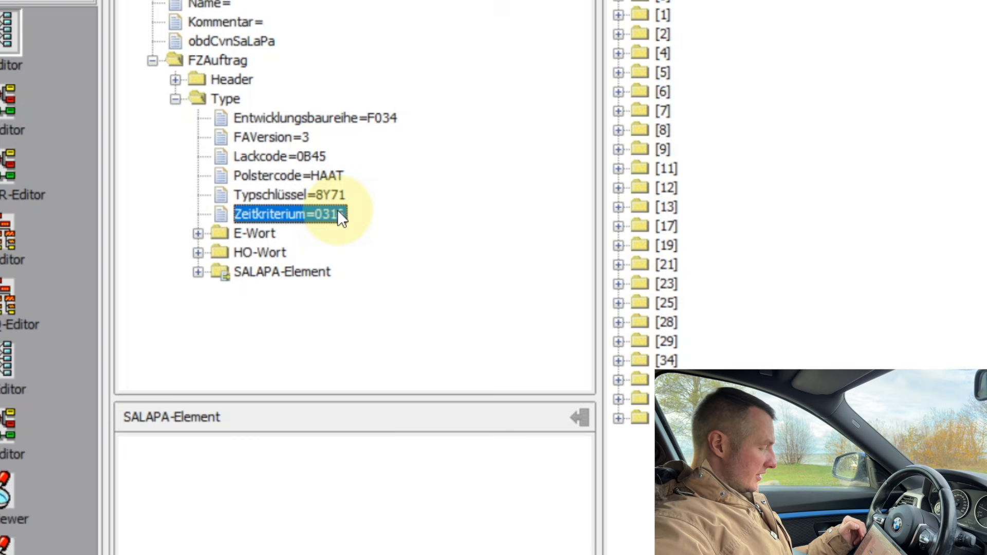
{"action": "left_click", "coordinate": [331, 198]}
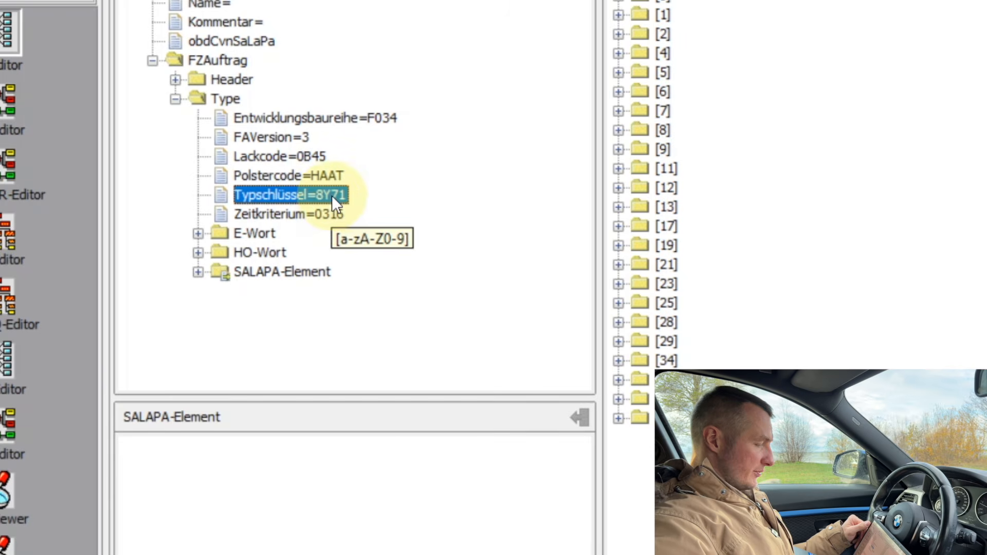
Step: Start editing the SALAPA-Element option code list
{"action": "left_click", "coordinate": [198, 272]}
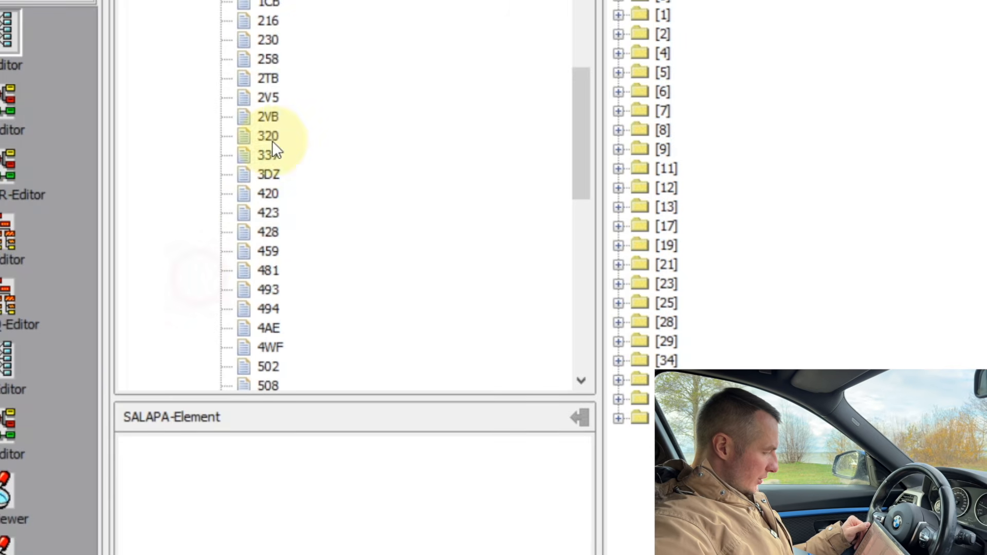
{"action": "scroll", "coordinate": [305, 93], "scroll_direction": "down", "scroll_amount": 2}
{"action": "scroll", "coordinate": [304, 92], "scroll_direction": "up", "scroll_amount": 7}
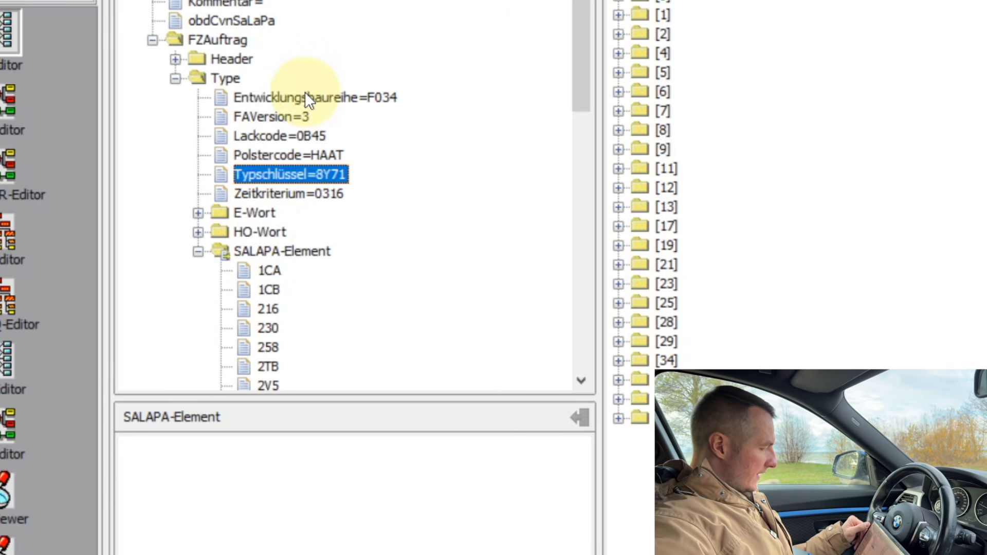
{"action": "left_click", "coordinate": [271, 249]}
{"action": "right_click", "coordinate": [272, 252]}
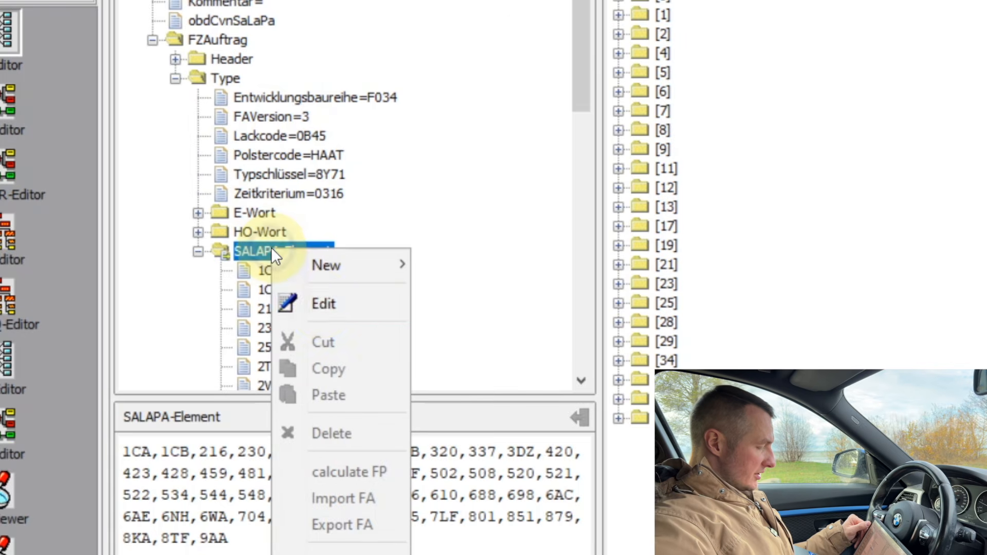
{"action": "left_click", "coordinate": [322, 303]}
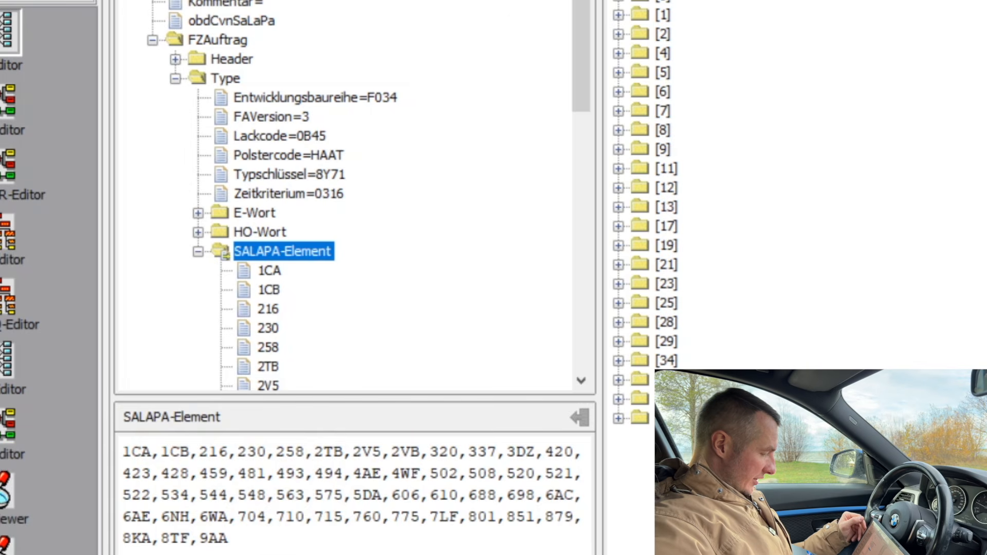
Step: Delete option code 522 and add ',524' to the list
{"action": "left_click", "coordinate": [160, 495]}
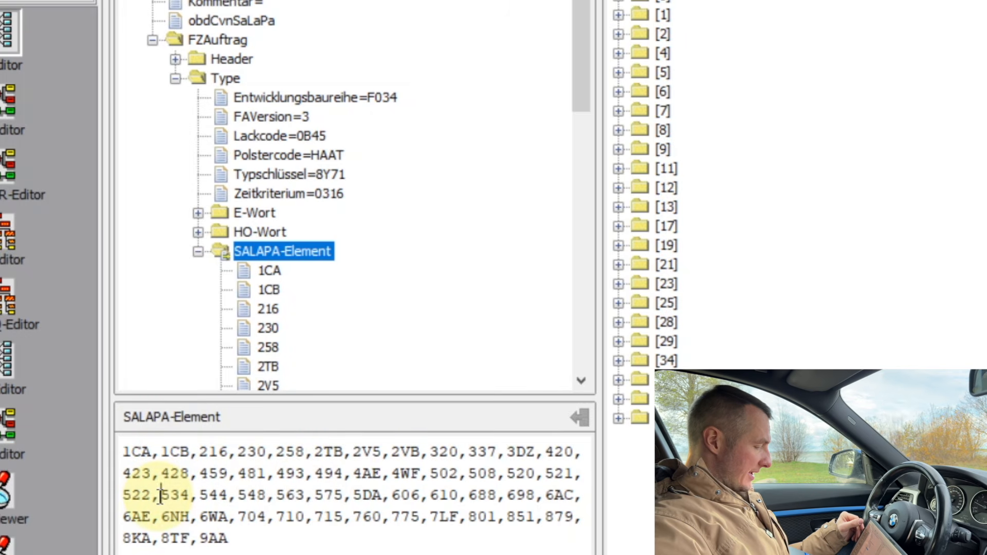
{"action": "left_click_drag", "start_coordinate": [161, 496], "coordinate": [123, 498]}
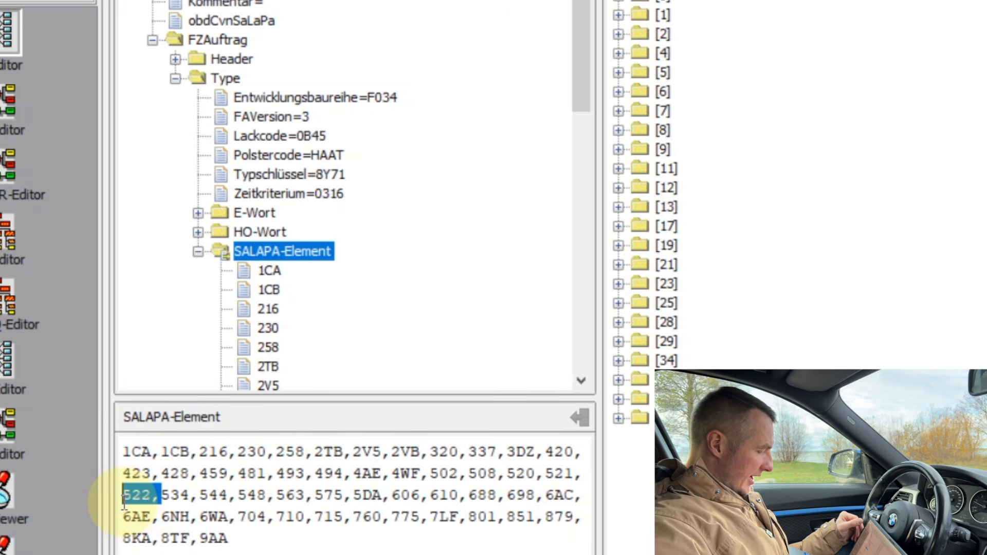
{"action": "key", "text": "BackSpace"}
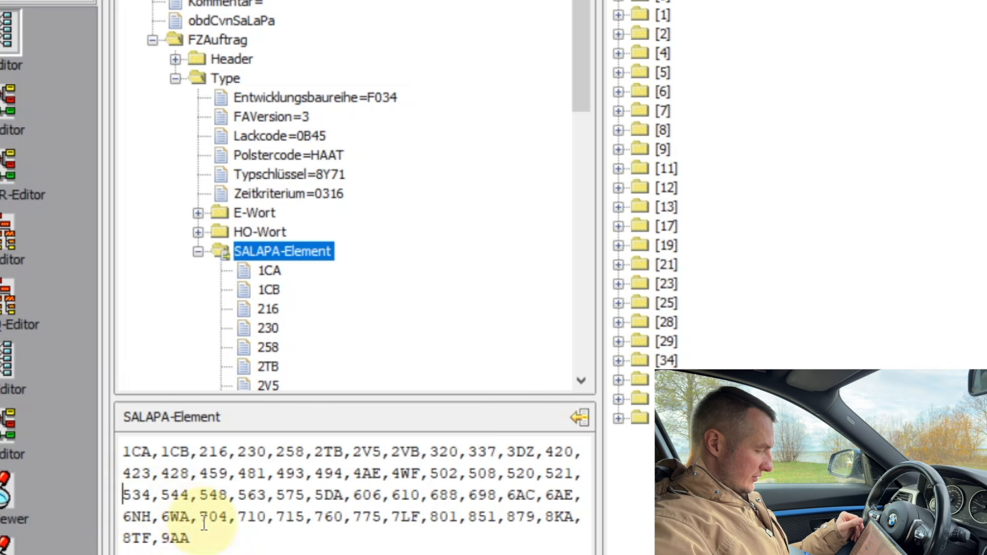
{"action": "type", "text": ","}
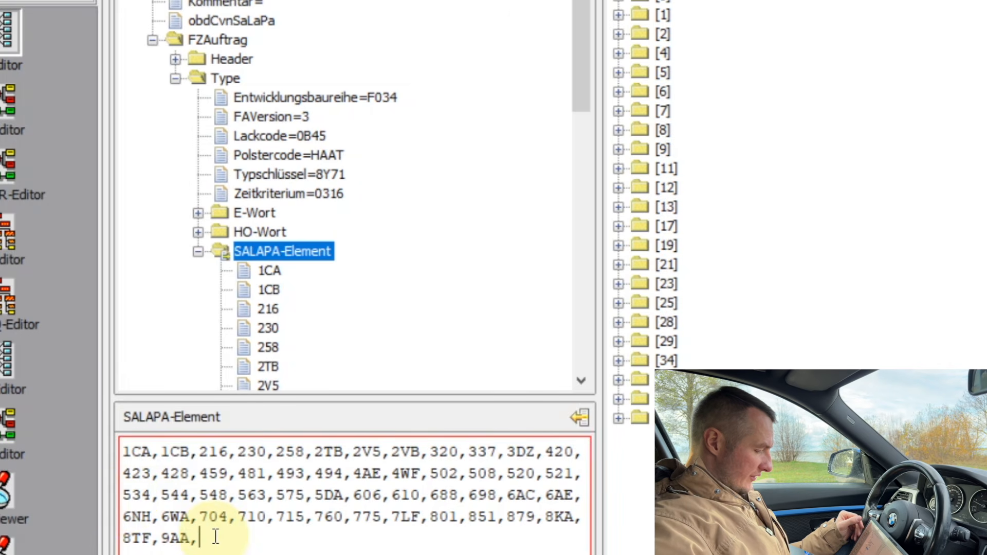
{"action": "type", "text": "524"}
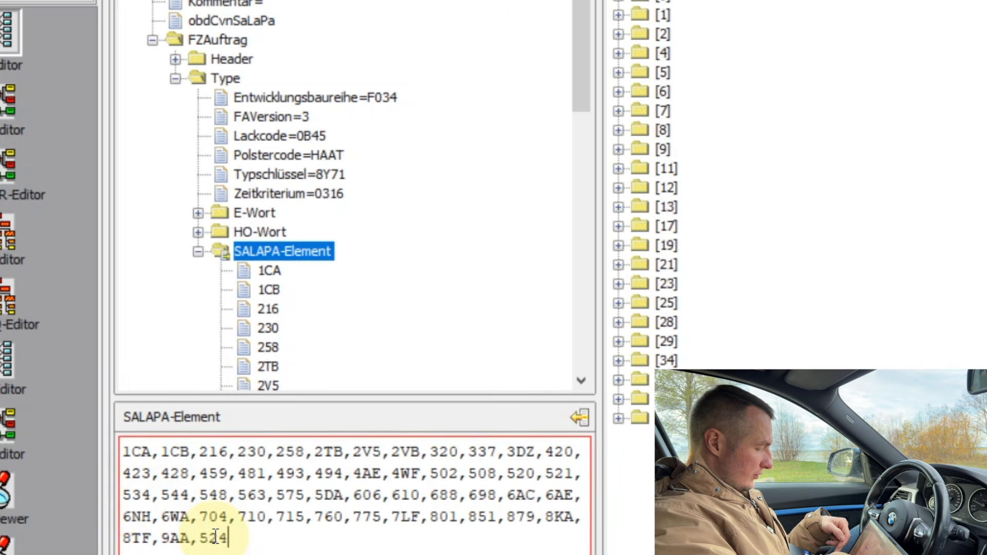
Step: Apply the edited SALAPA-Element option list
{"action": "left_click", "coordinate": [185, 466]}
{"action": "left_click_drag", "start_coordinate": [186, 466], "coordinate": [261, 535]}
{"action": "left_click", "coordinate": [255, 537]}
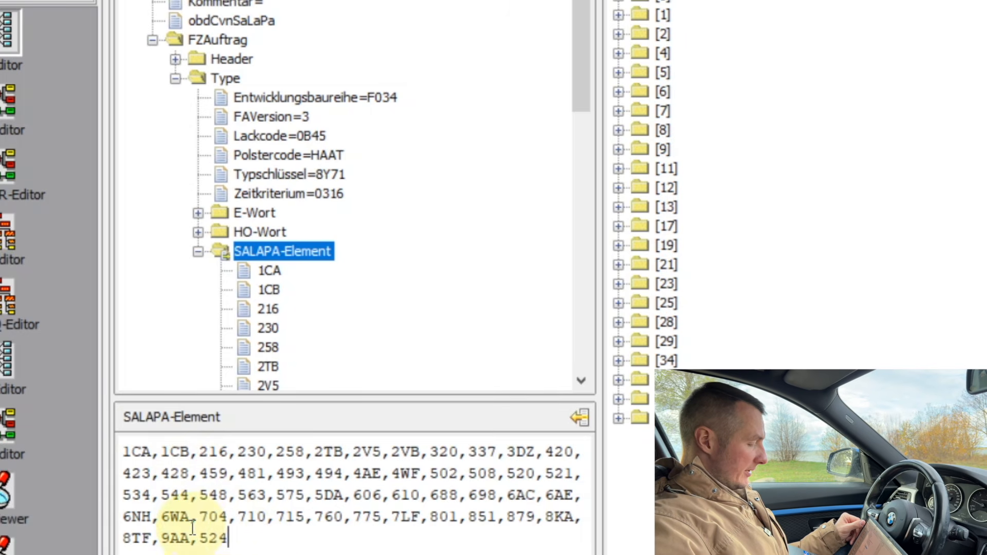
{"action": "left_click_drag", "start_coordinate": [200, 541], "coordinate": [193, 543]}
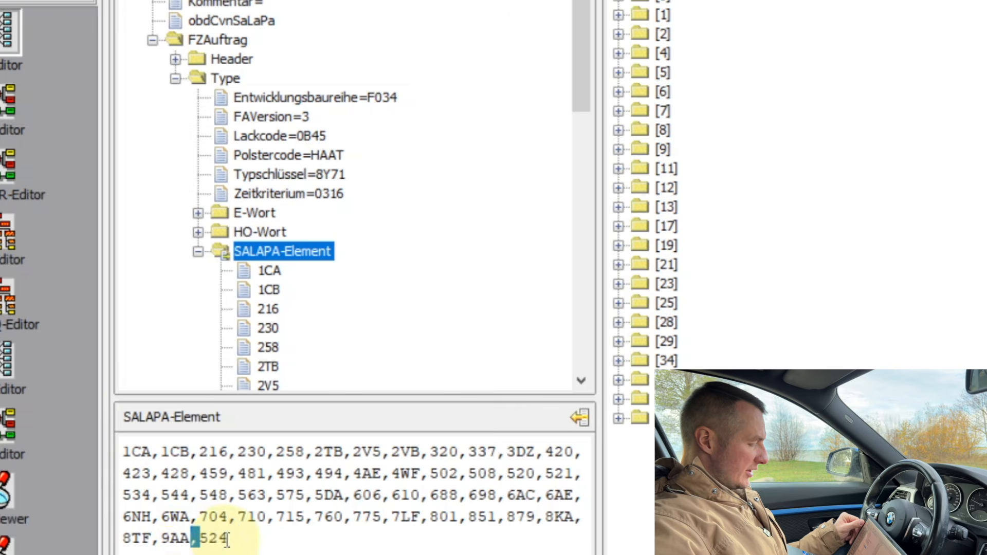
{"action": "left_click", "coordinate": [252, 537]}
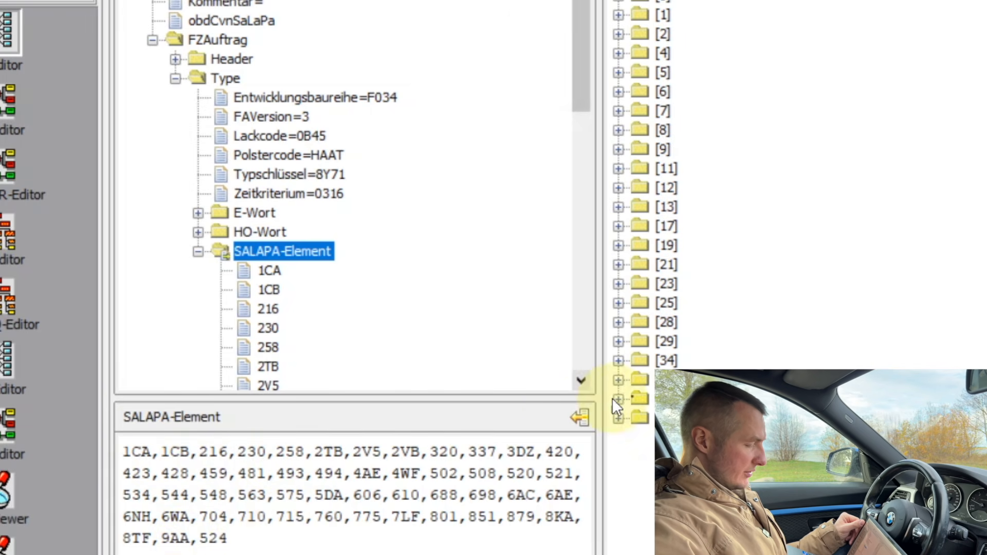
{"action": "left_click", "coordinate": [581, 414]}
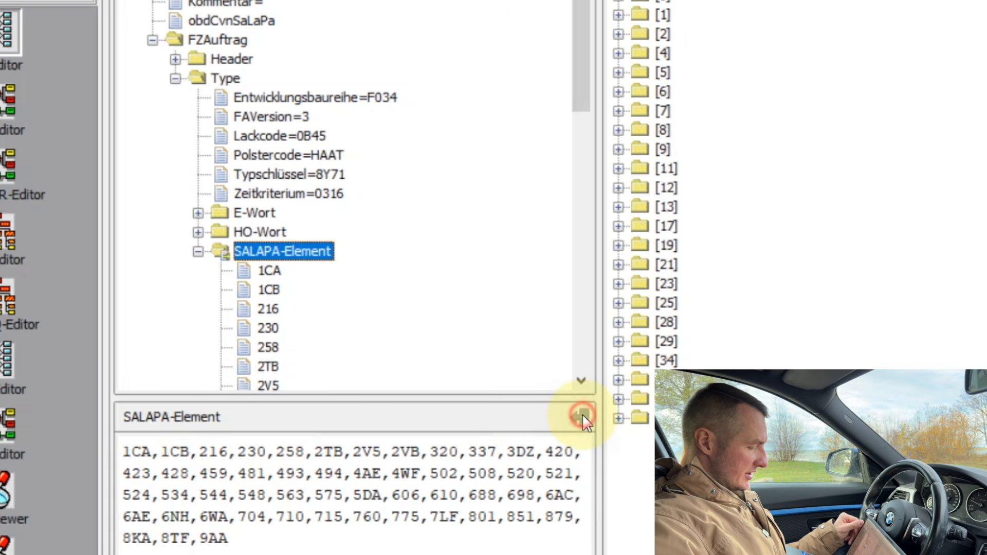
Step: Check where code 524 now sits in the re-sorted list
{"action": "double_click", "coordinate": [135, 494]}
{"action": "left_click", "coordinate": [258, 537]}
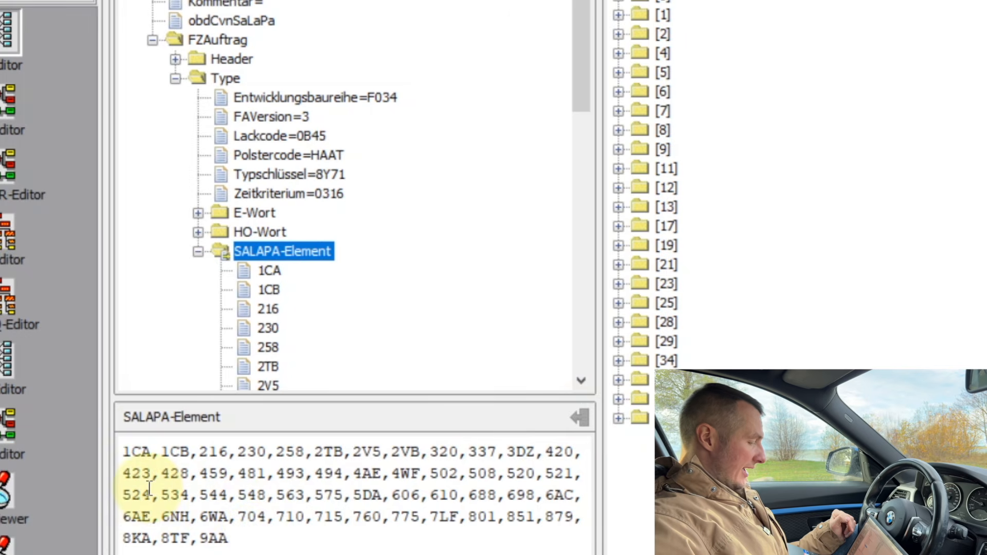
{"action": "left_click_drag", "start_coordinate": [150, 494], "coordinate": [132, 493]}
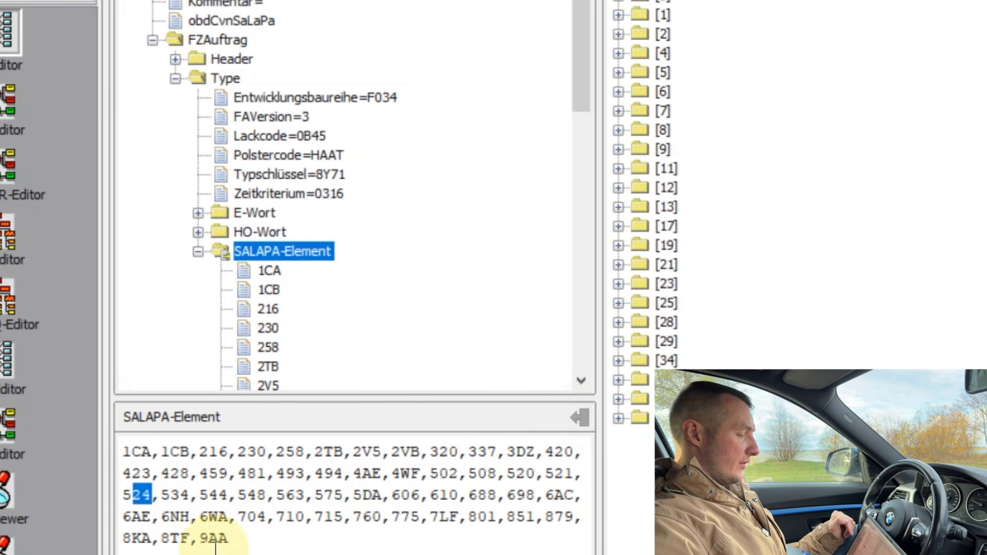
{"action": "left_click", "coordinate": [257, 539]}
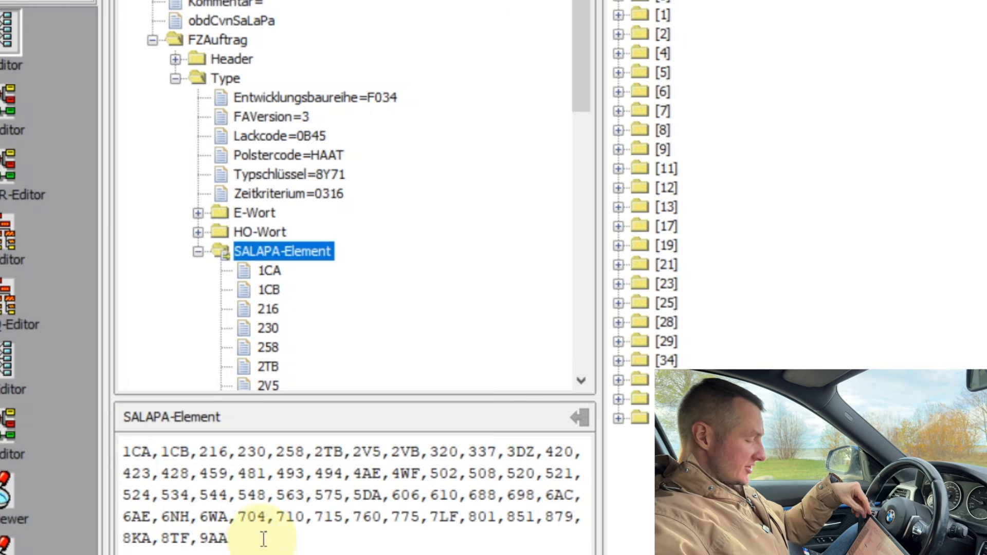
{"action": "left_click_drag", "start_coordinate": [256, 495], "coordinate": [272, 524]}
{"action": "left_click", "coordinate": [268, 539]}
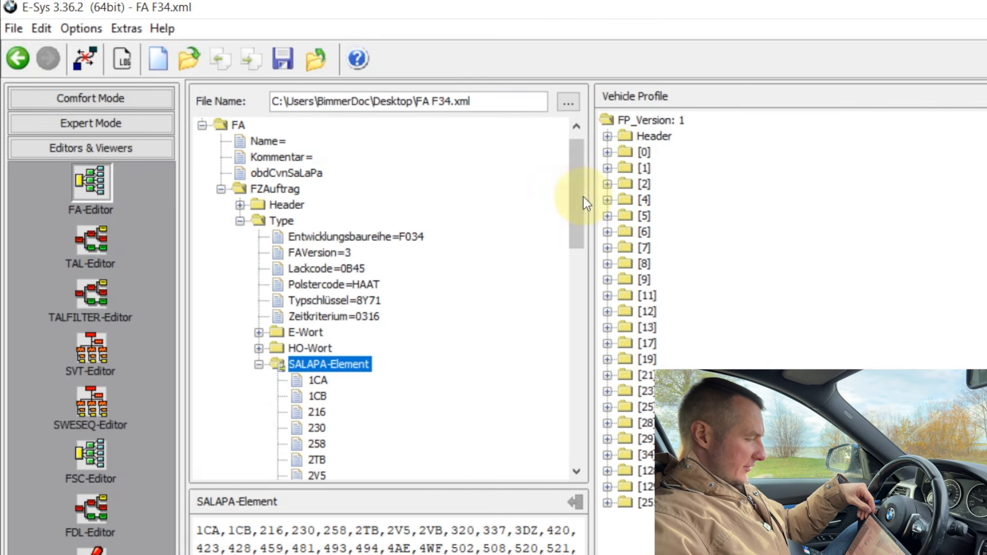
{"action": "left_click_drag", "start_coordinate": [583, 197], "coordinate": [582, 150]}
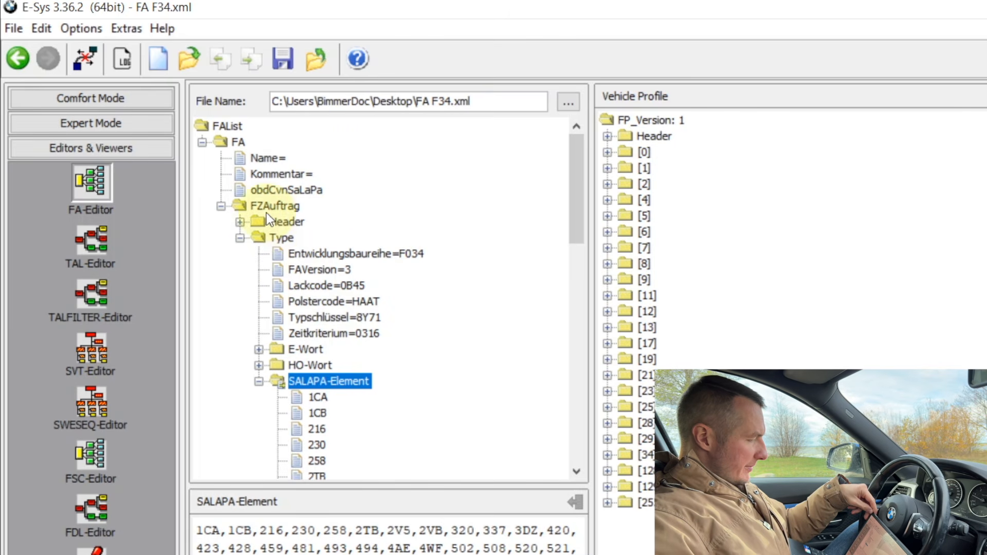
Step: Calculate the FP from the edited FA, save FA F34.xml, and return to Coding
{"action": "right_click", "coordinate": [229, 139]}
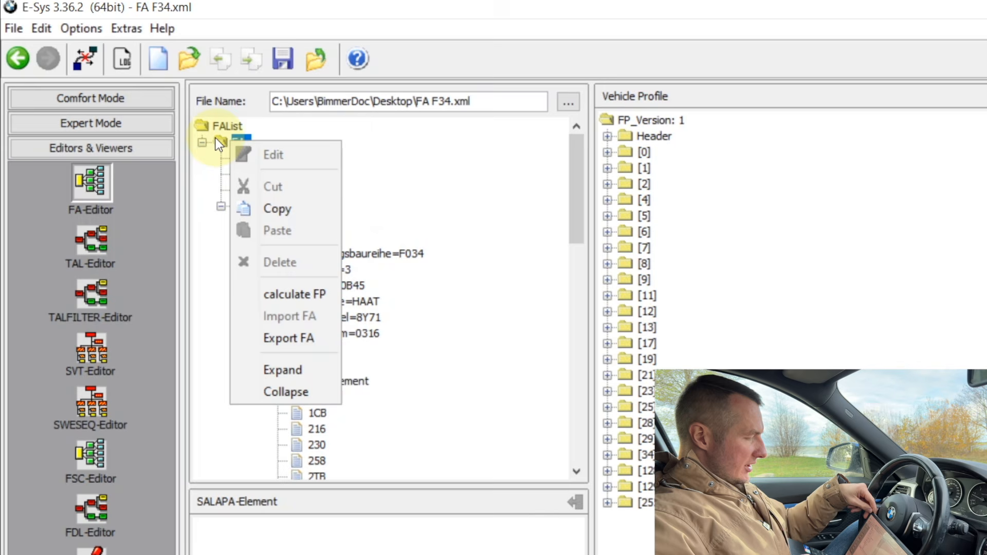
{"action": "left_click", "coordinate": [285, 294]}
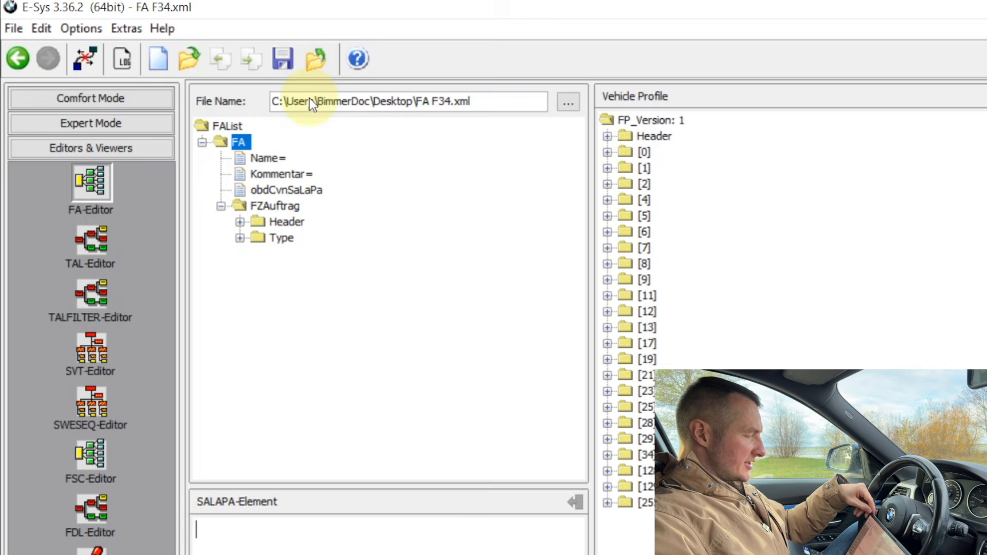
{"action": "left_click", "coordinate": [279, 56]}
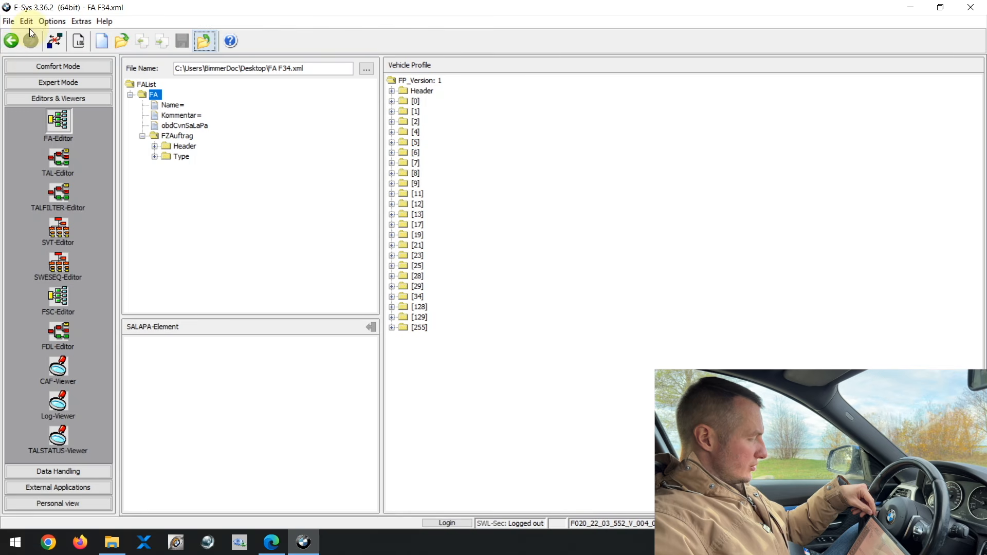
{"action": "left_click", "coordinate": [10, 42]}
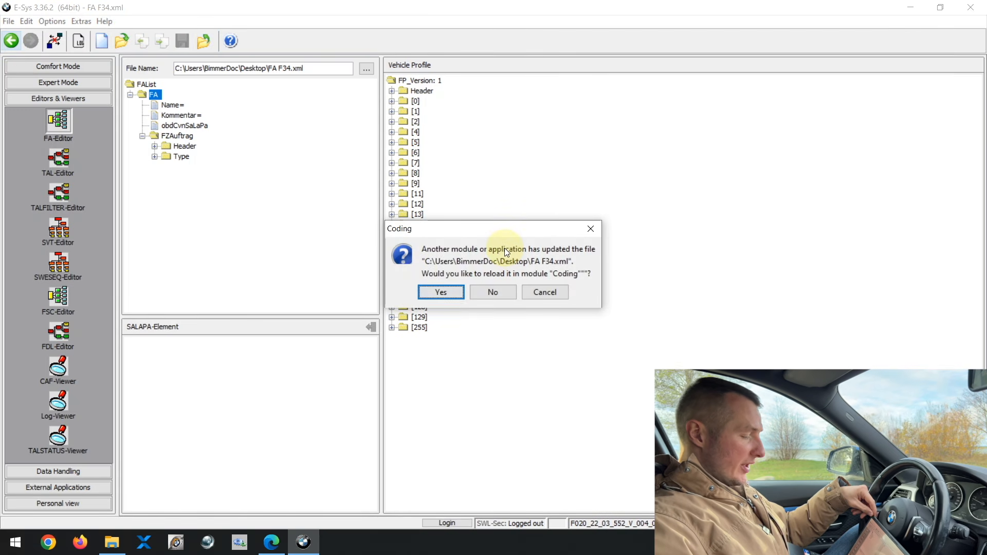
Step: Confirm reloading FA F34.xml in Coding so the 19 ECUs are listed
{"action": "left_click", "coordinate": [440, 292]}
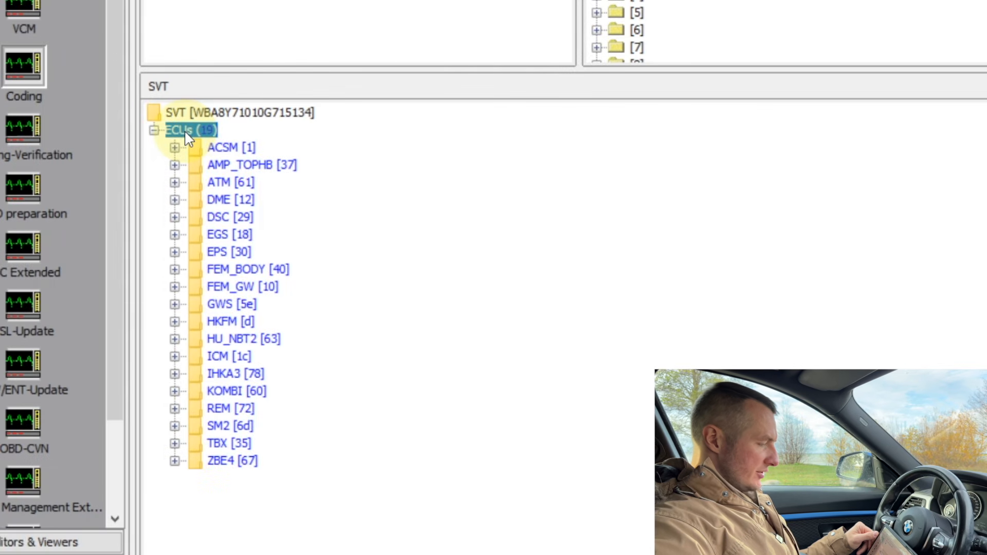
{"action": "right_click", "coordinate": [186, 132]}
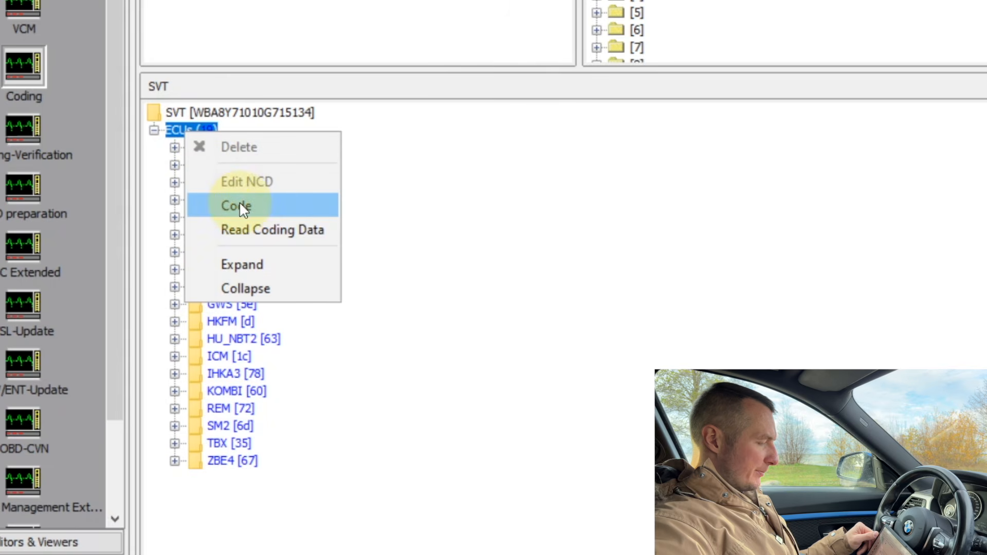
{"action": "left_click", "coordinate": [366, 366]}
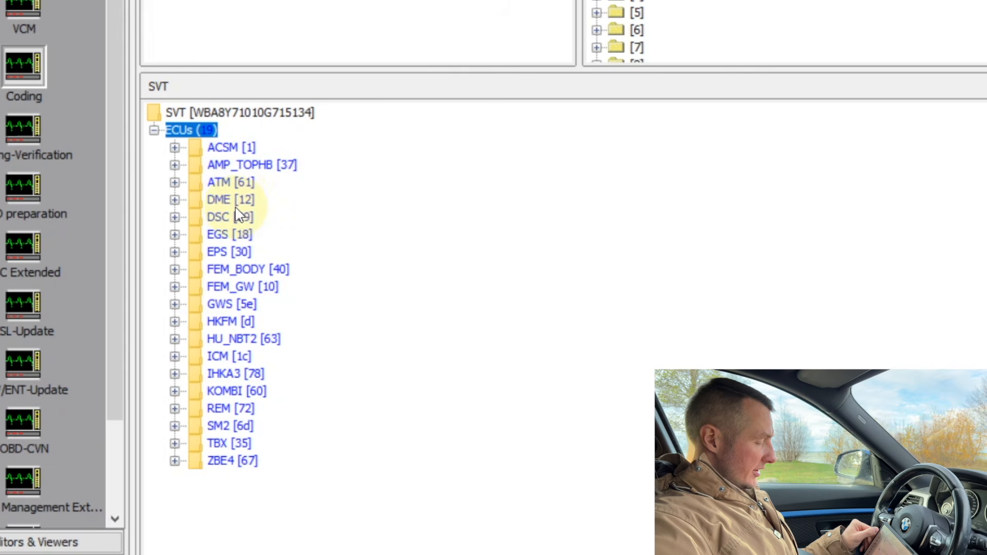
Step: Expand FEM_BODY [40] to list its BTLD, CAFD, HWAP, HWEL and SWFL units
{"action": "right_click", "coordinate": [197, 270]}
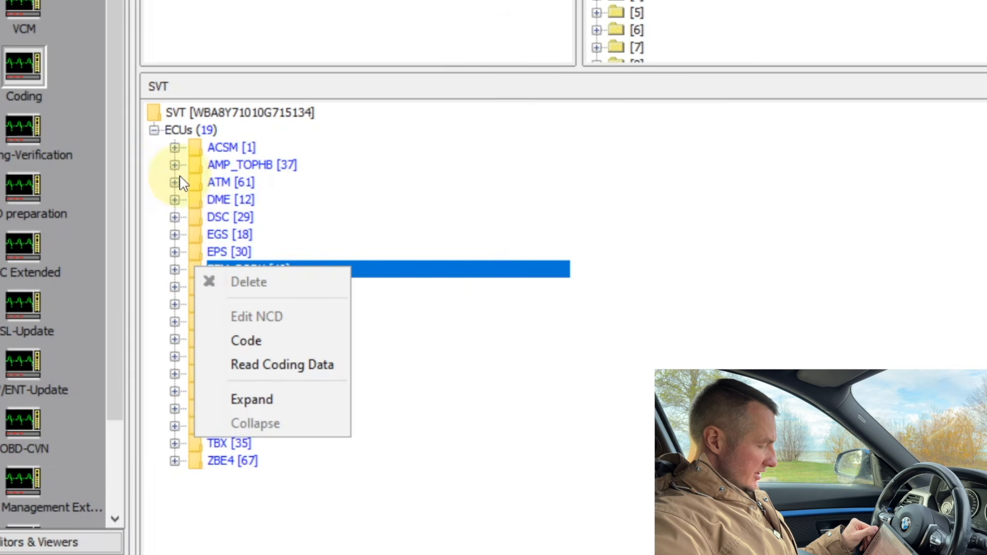
{"action": "left_click", "coordinate": [188, 132]}
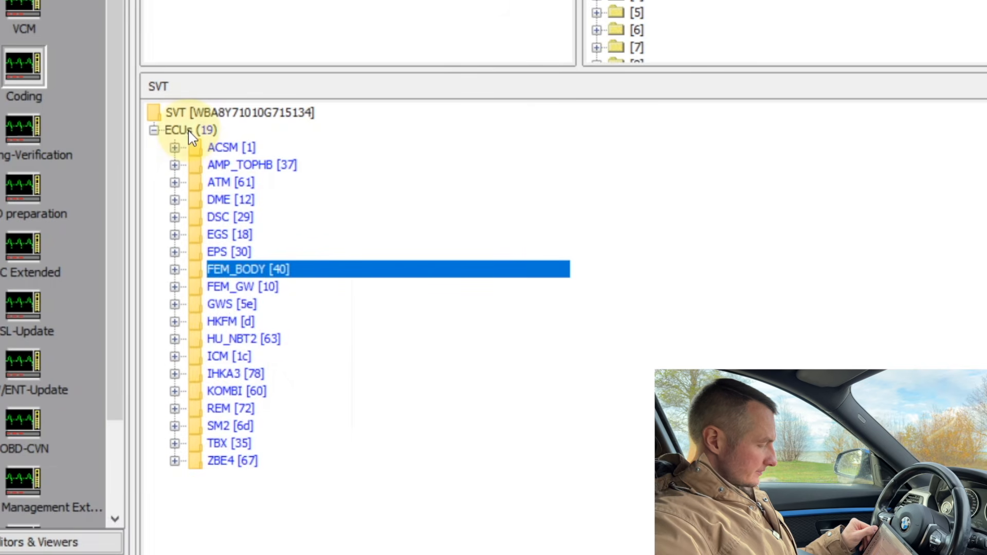
{"action": "left_click", "coordinate": [175, 267]}
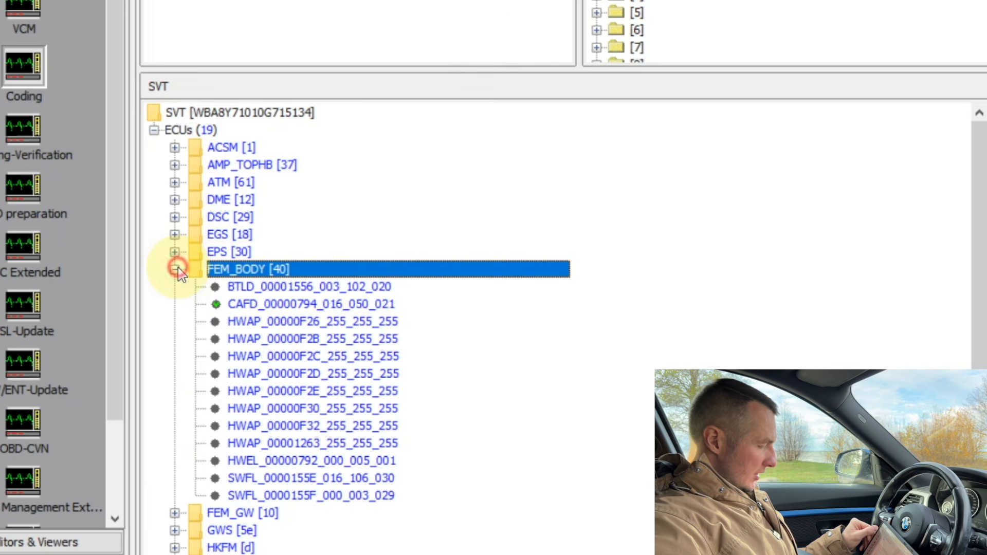
{"action": "right_click", "coordinate": [226, 267]}
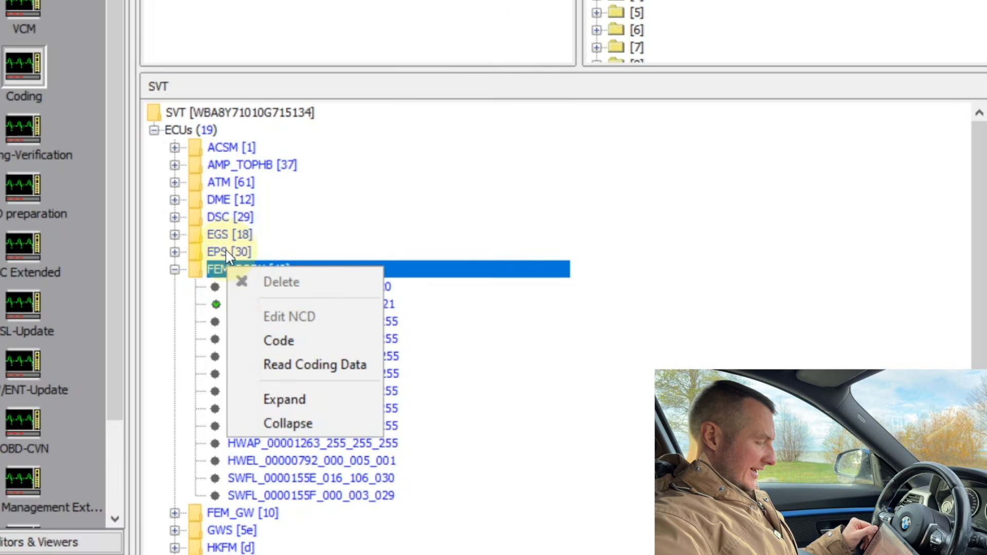
{"action": "left_click", "coordinate": [226, 266]}
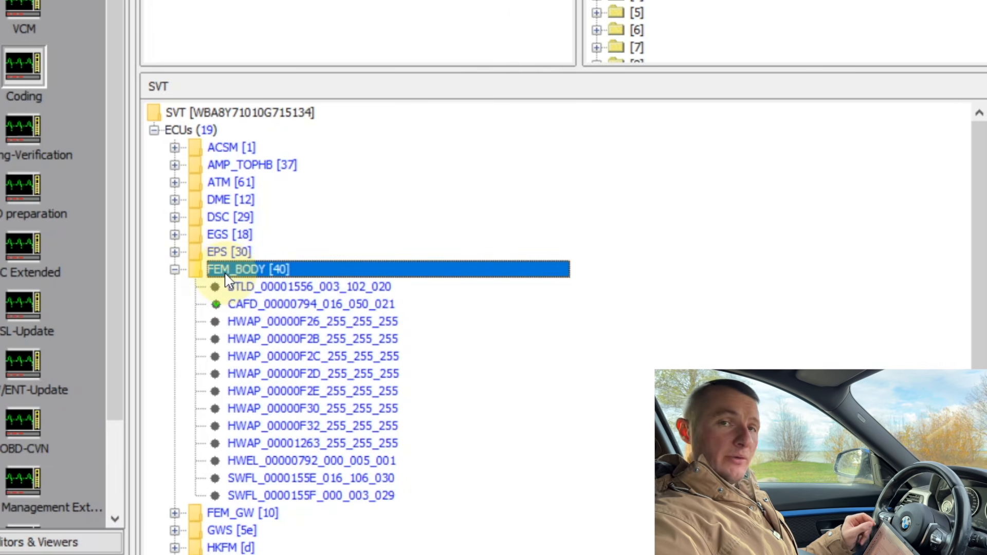